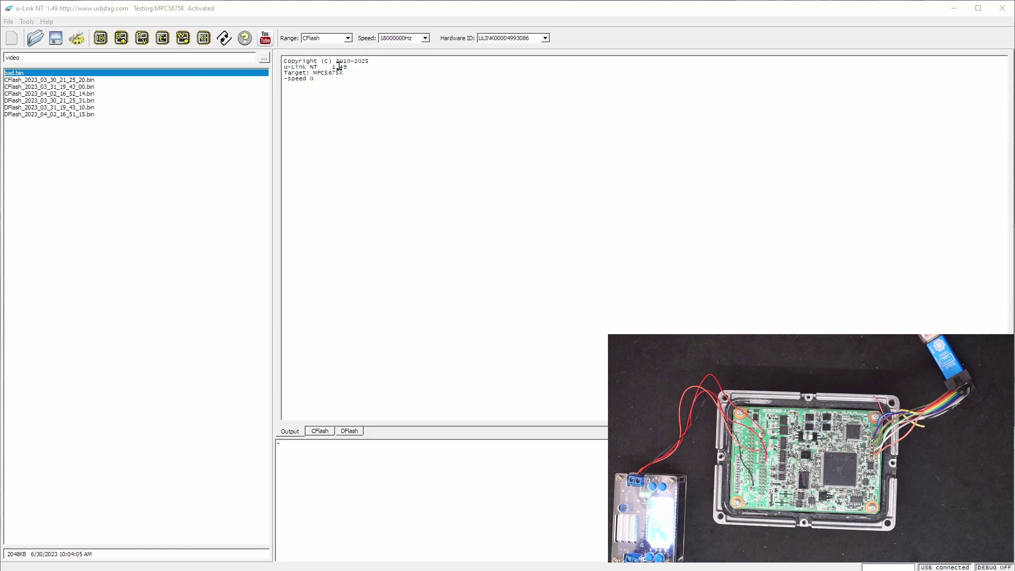
- Search the configuration targets for 87 and select TA87 as the target
left_click(81, 39)
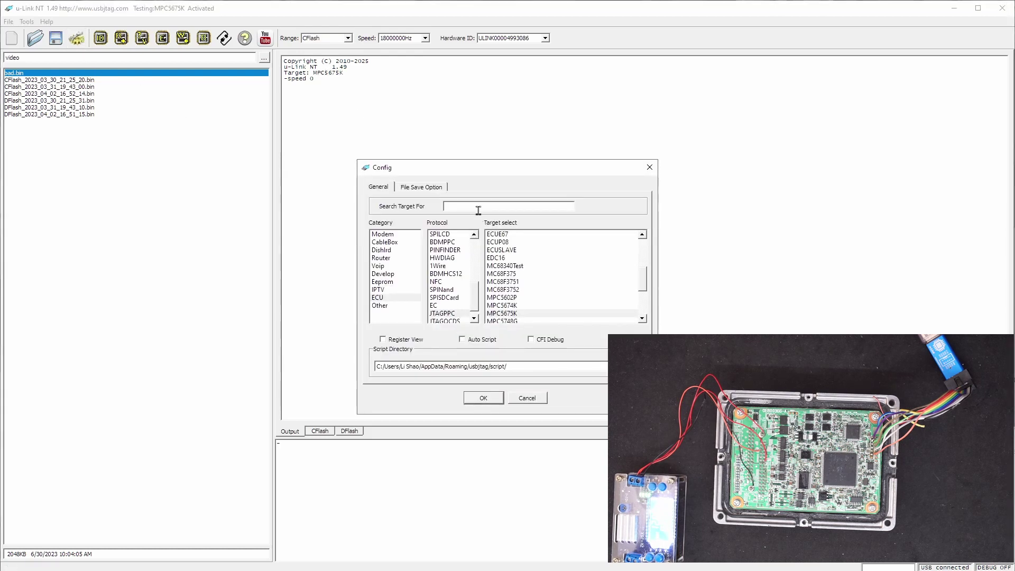
type("t87")
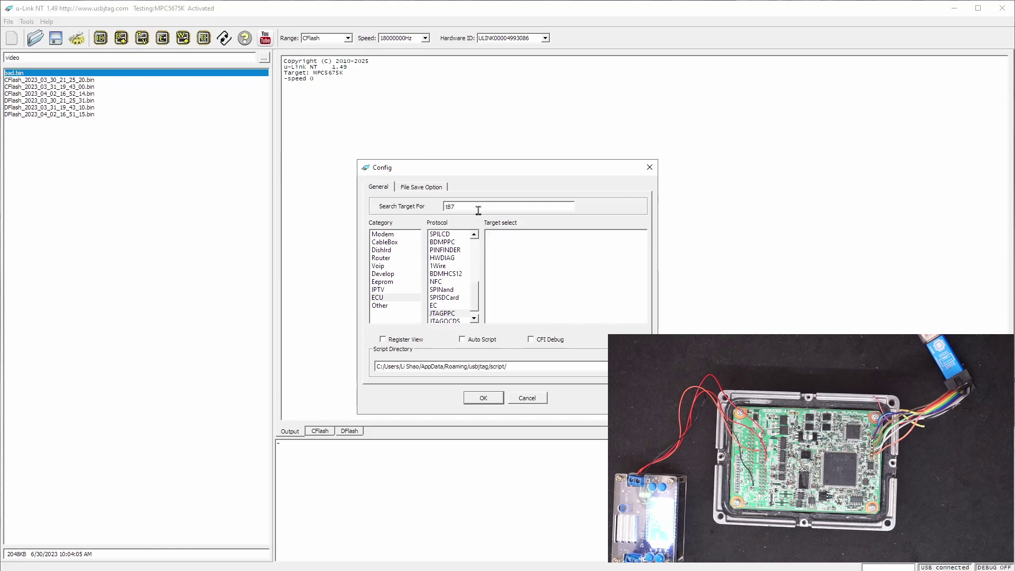
key("BackSpace")
key("BackSpace")
key("BackSpace")
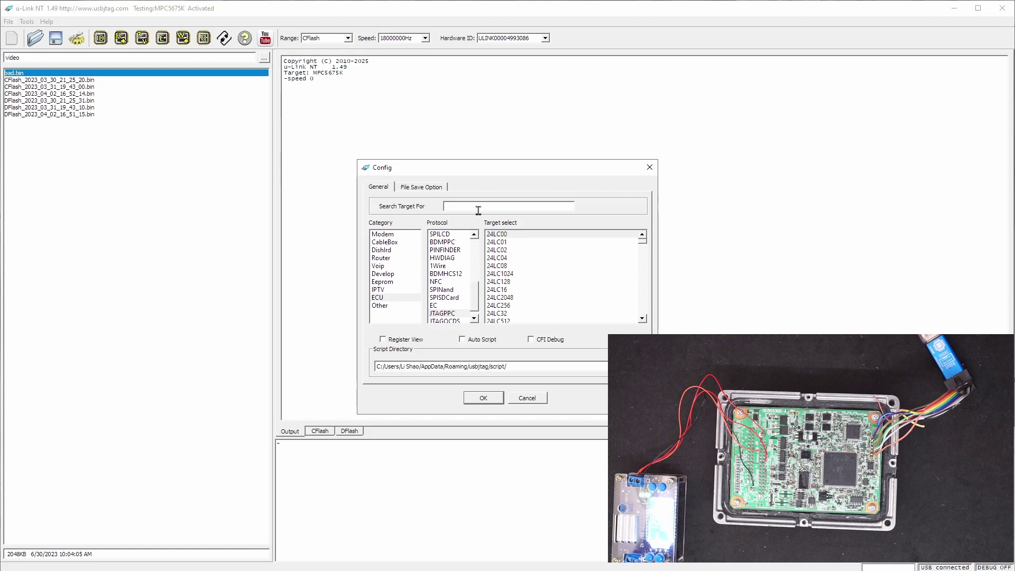
type("87")
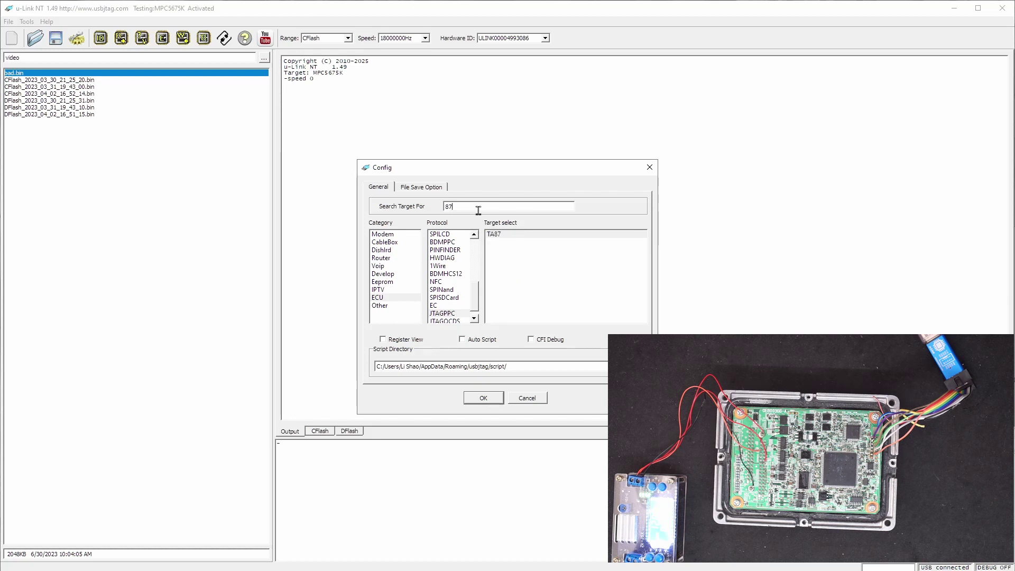
double_click(499, 236)
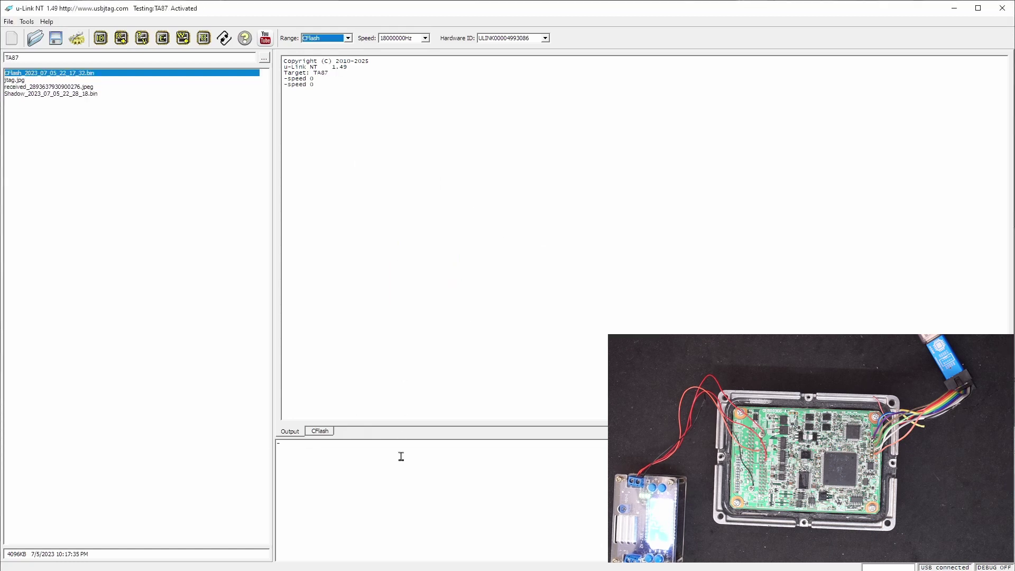
- Run CONFIGSHOW to list the TA87 configuration, detect the connected chip, and examine the configured password field
left_click(400, 484)
key("Return")
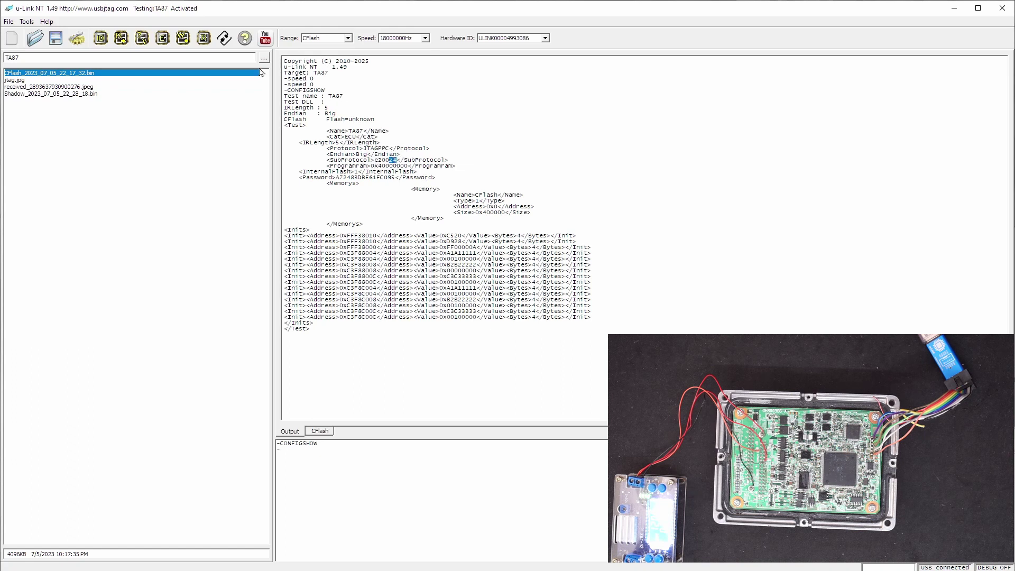
left_click(100, 39)
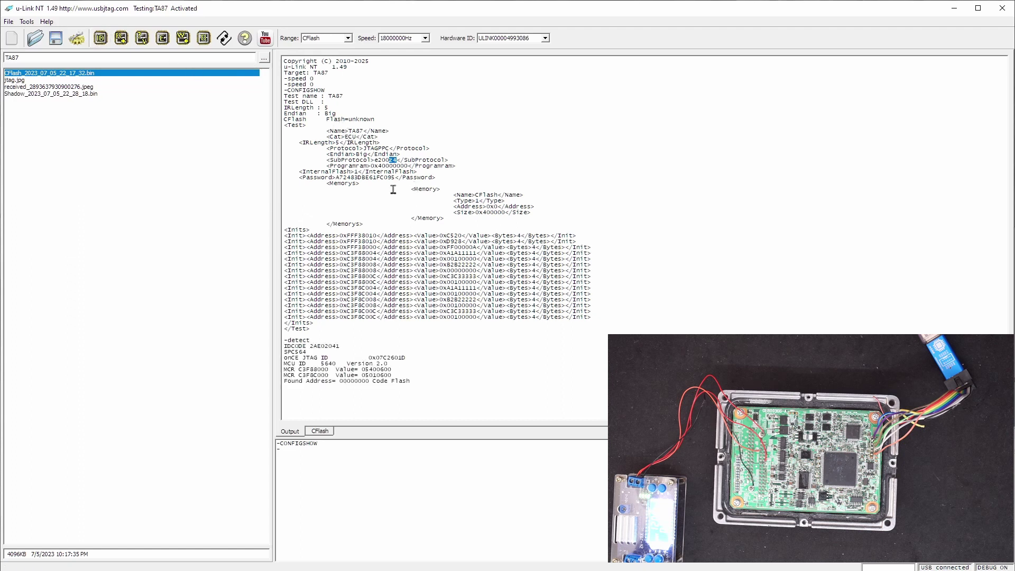
double_click(362, 178)
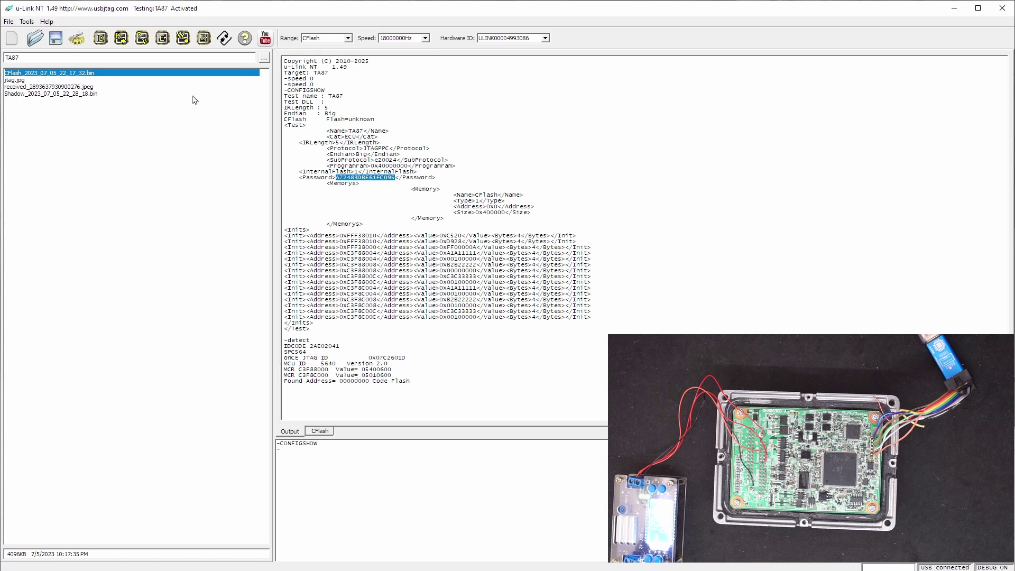
- Read the CFlash range from the chip and verify the read data against it
left_click(121, 38)
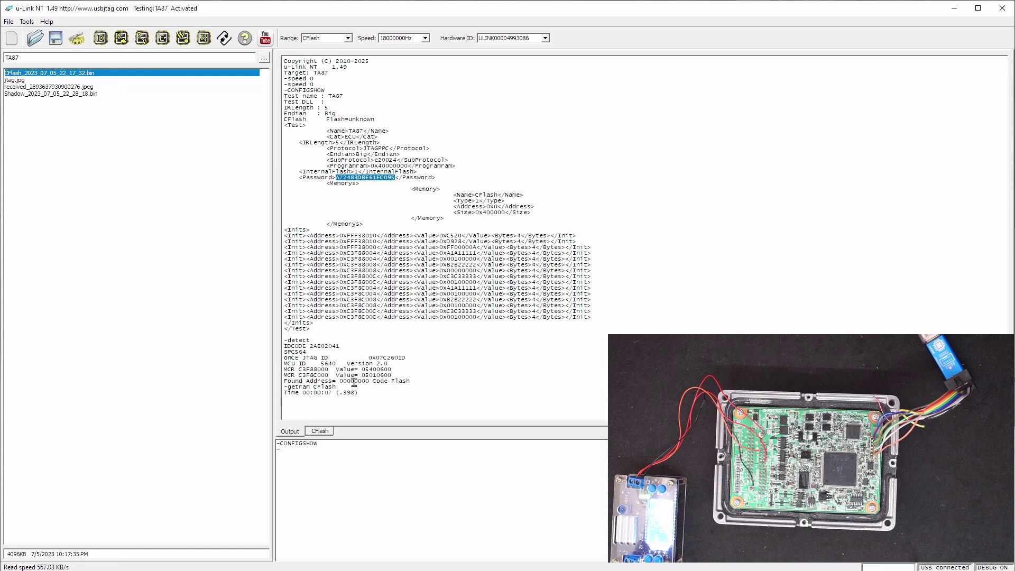
left_click(324, 435)
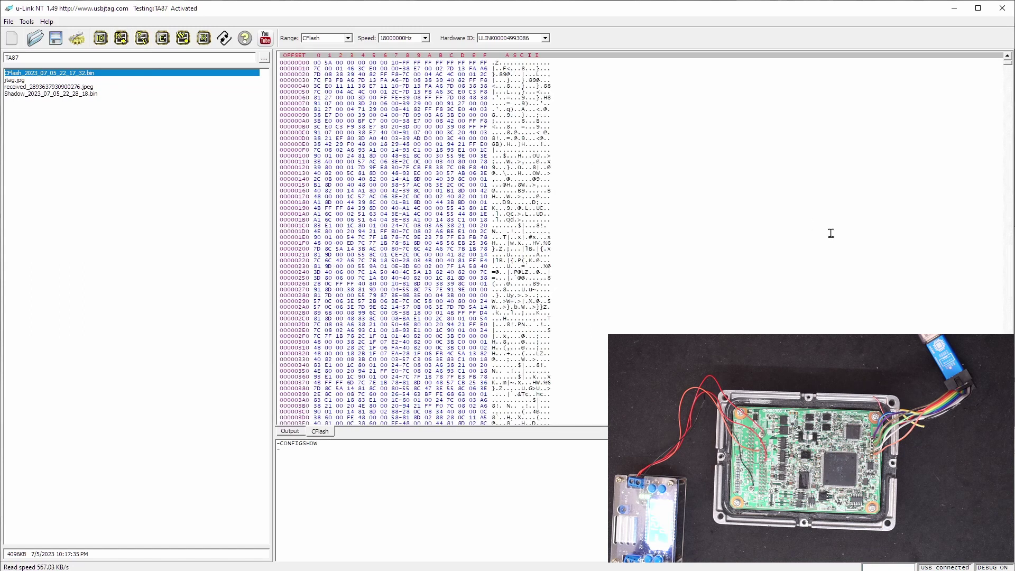
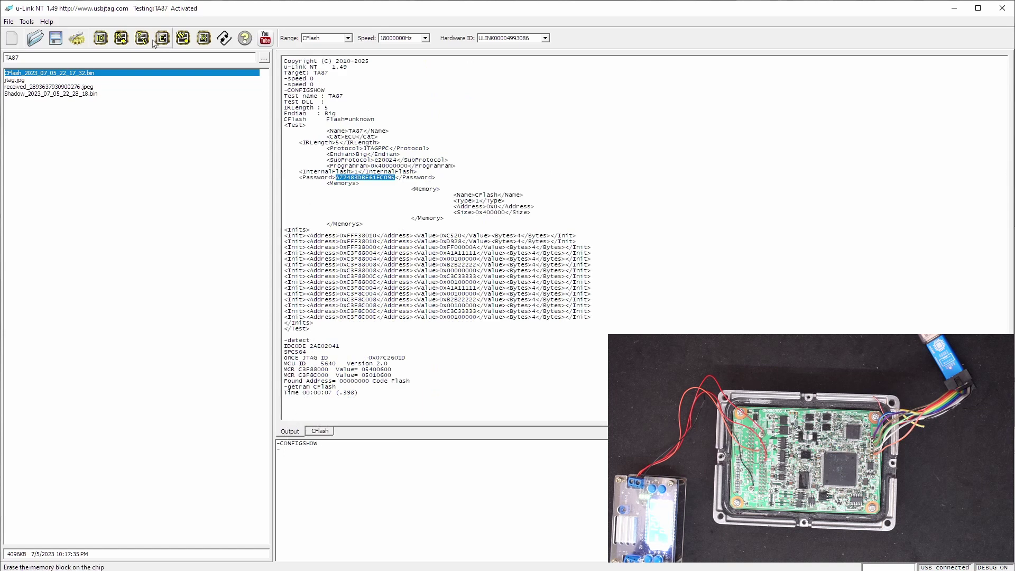
left_click(142, 39)
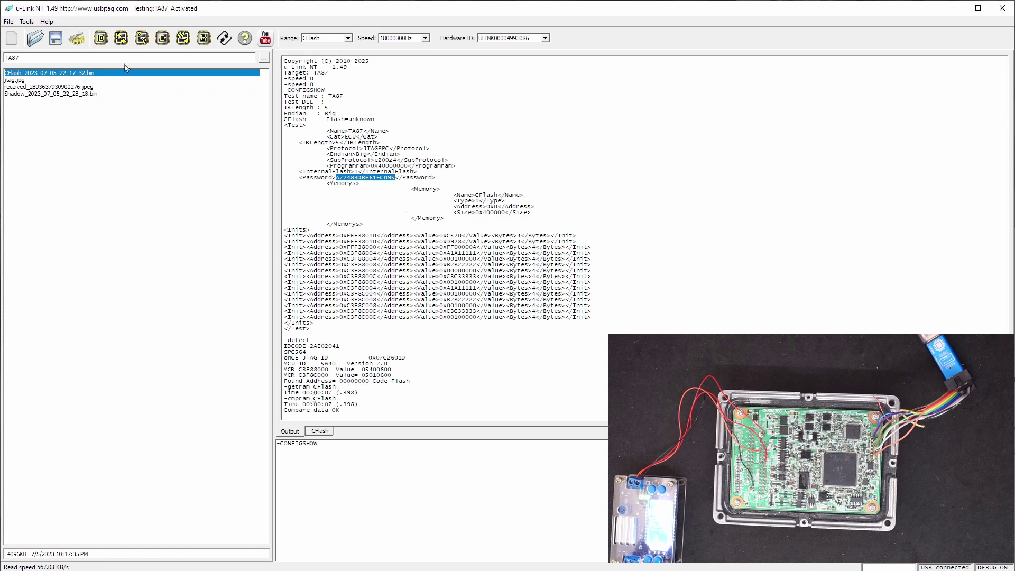
- Save the CFlash data as CFlash_2023_07_08_20_45_30.bin in the TA87 folder
left_click(55, 39)
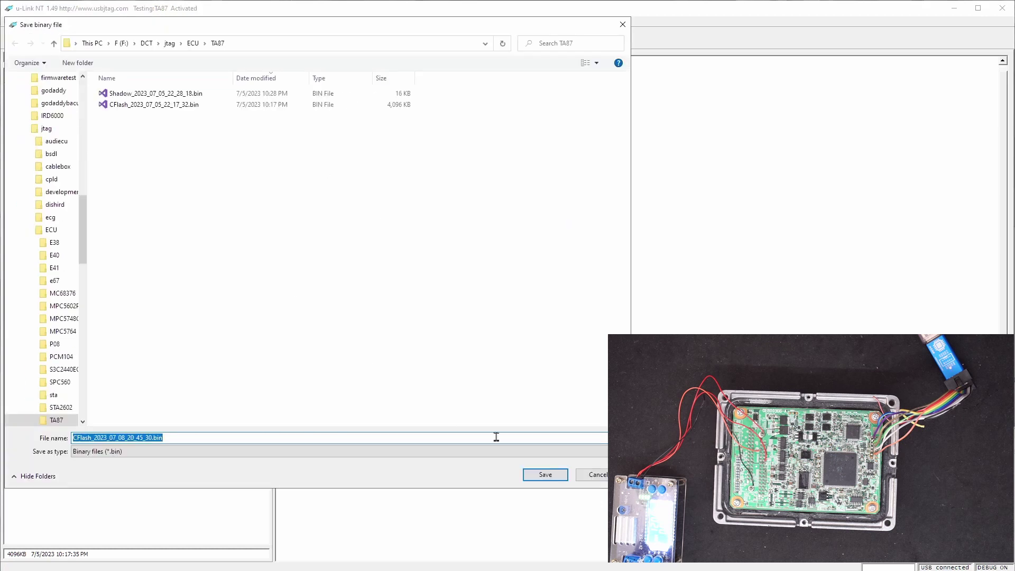
left_click(547, 476)
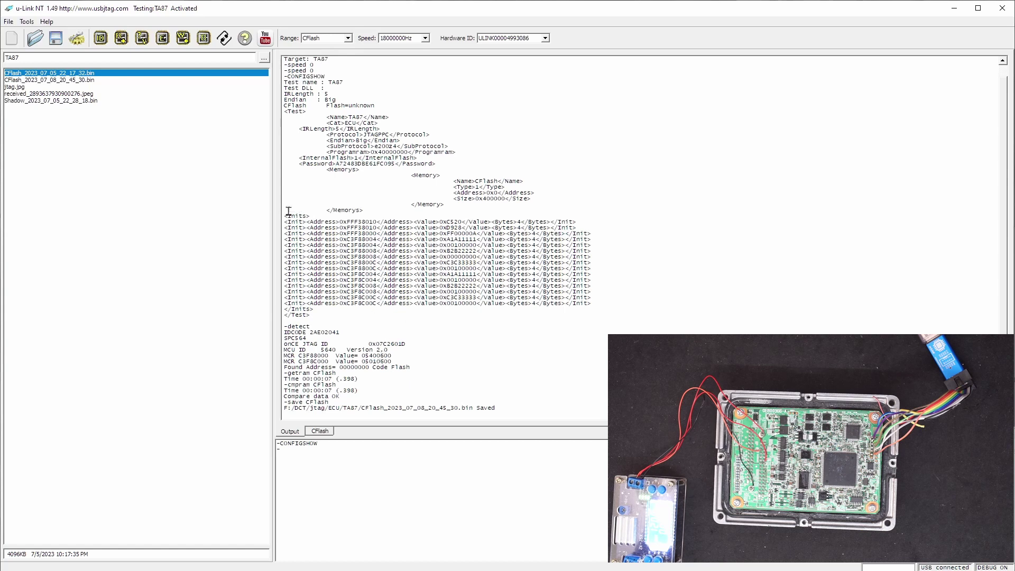
- Erase the chip's CFlash and run a blank check on it
left_click(163, 38)
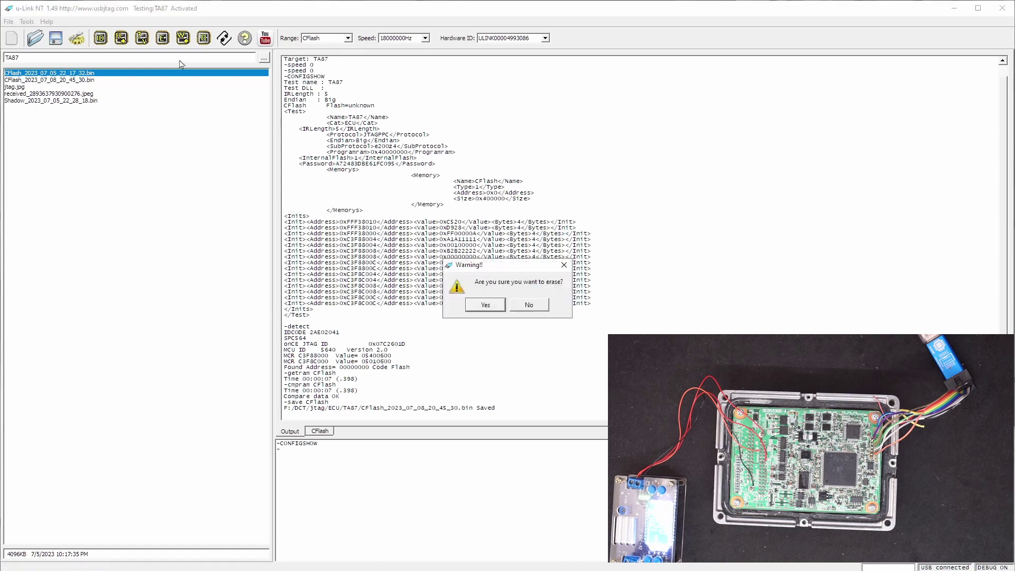
left_click(485, 305)
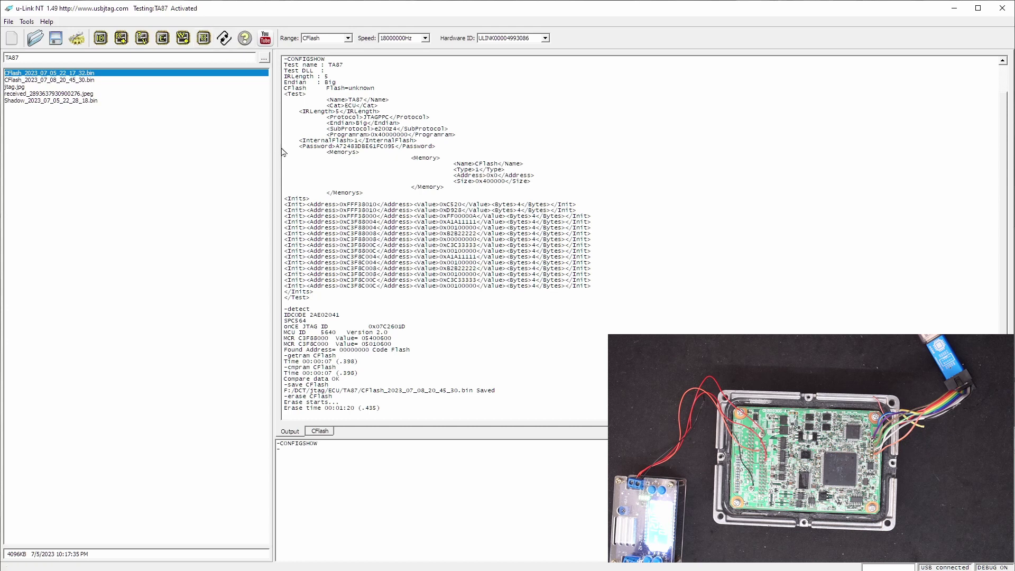
left_click(203, 42)
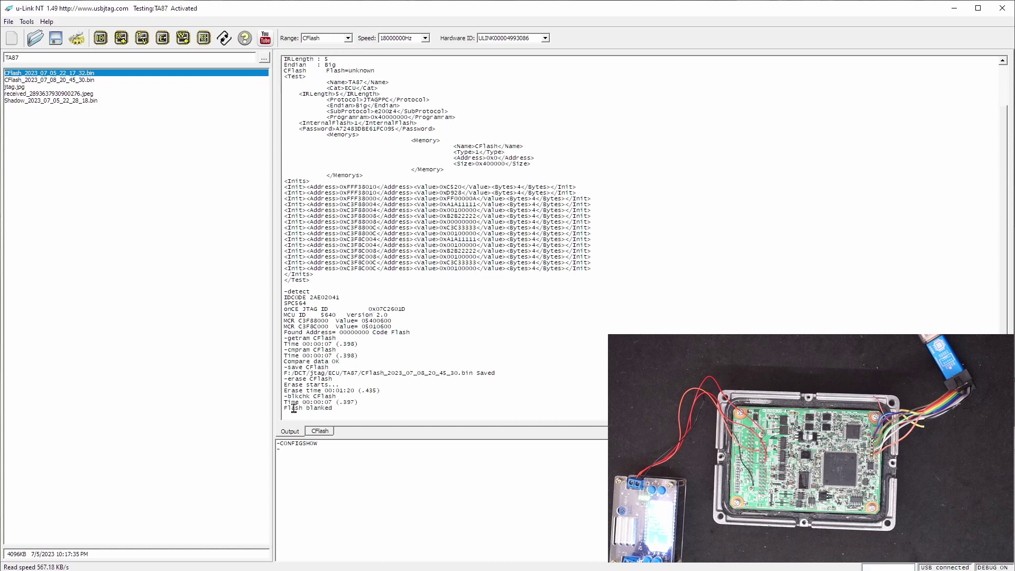
left_click(321, 432)
left_click(301, 433)
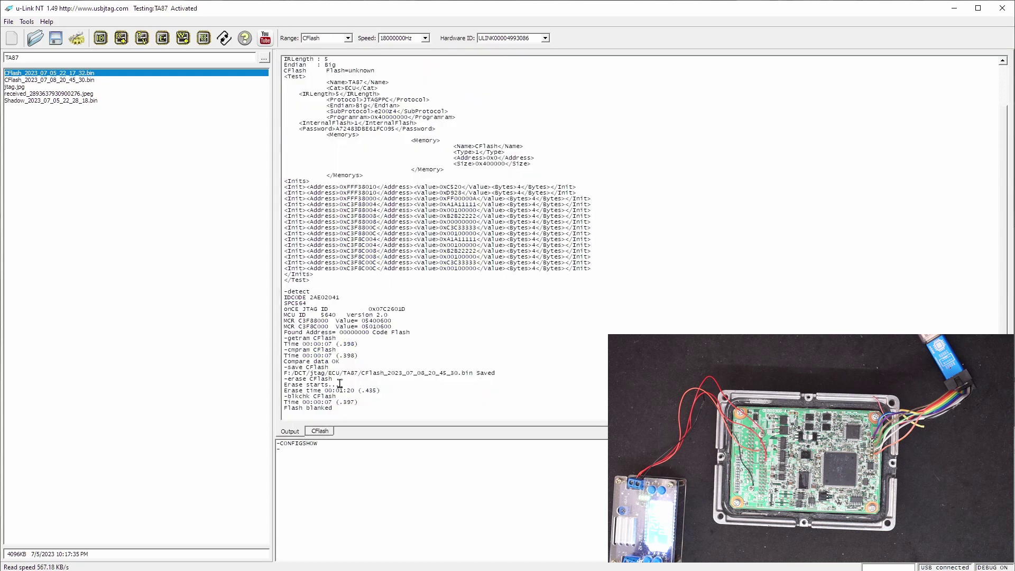
- Program the buffered data back into the chip with the SPROGRAM cflash command
left_click(320, 434)
right_click(368, 345)
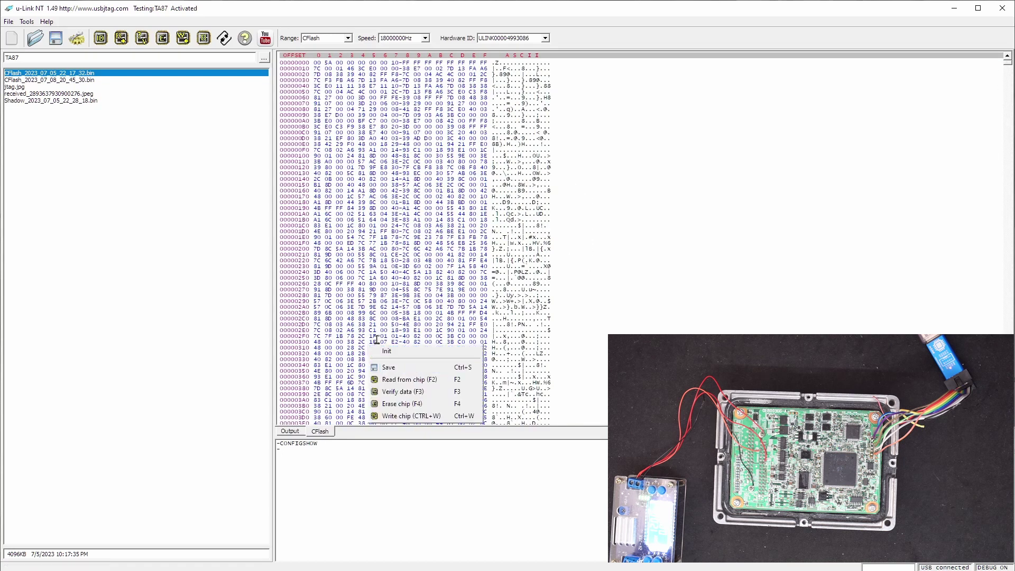
left_click(300, 431)
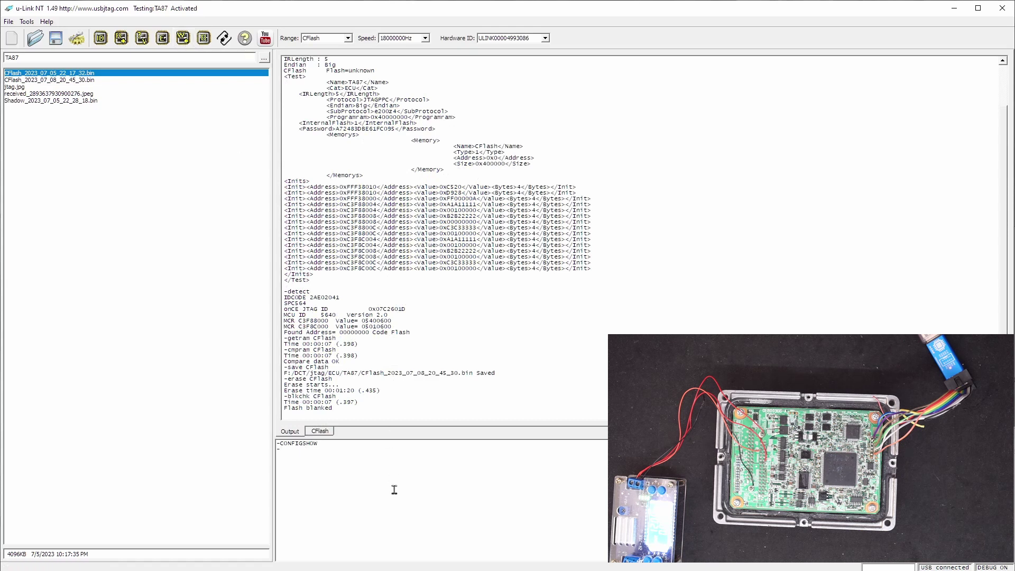
key("Tab")
type("cflash")
key("Return")
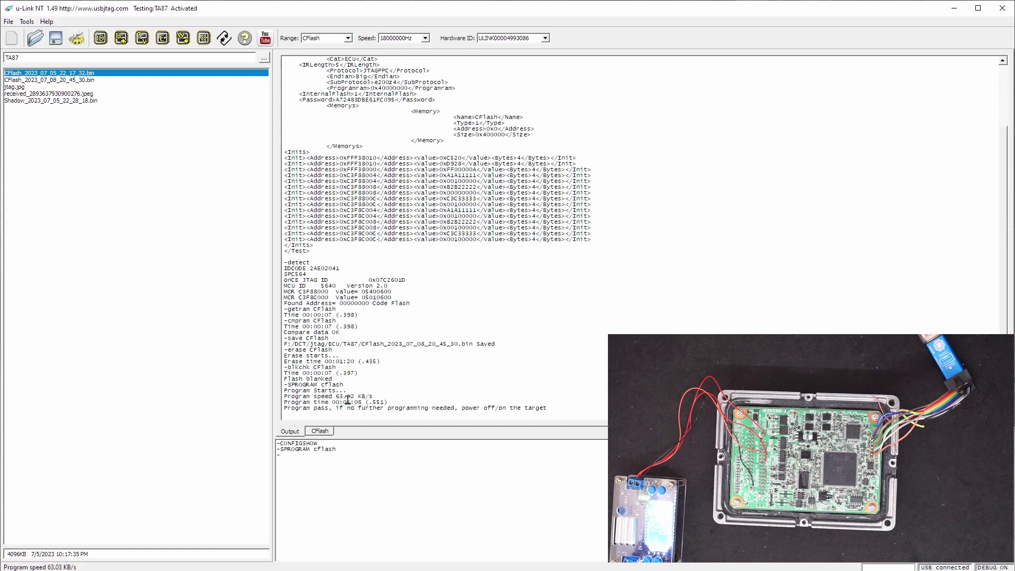
- Verify the programmed CFlash against the buffer and review the session's output log
left_click(147, 45)
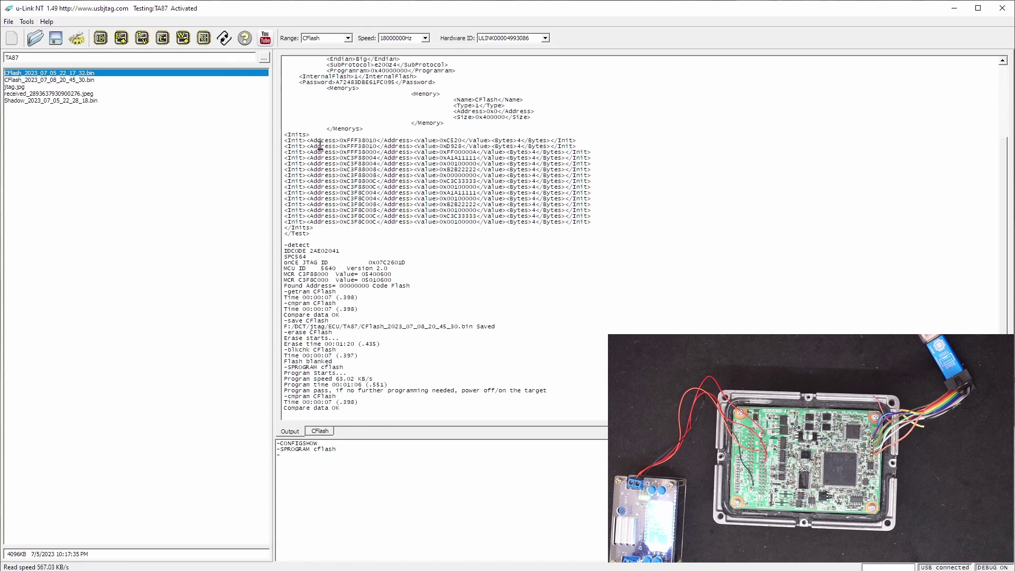
scroll(338, 146, "up", 2)
scroll(338, 146, "up", 4)
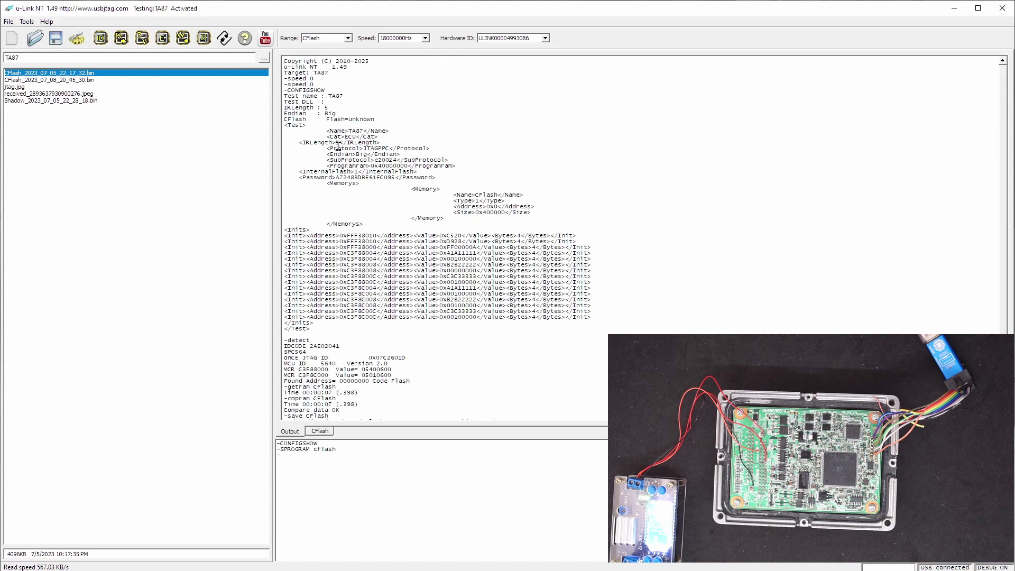
scroll(338, 146, "down", 5)
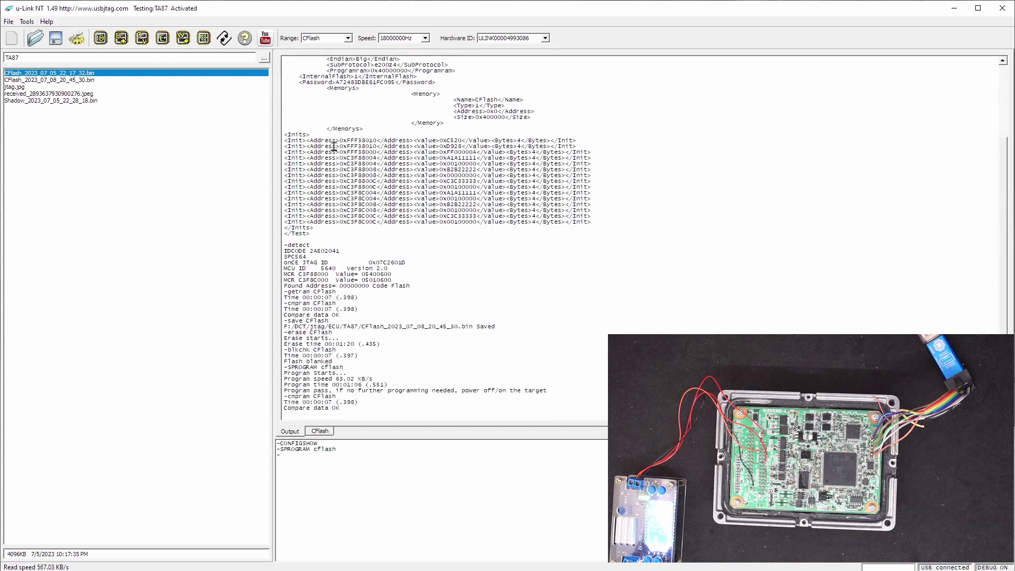